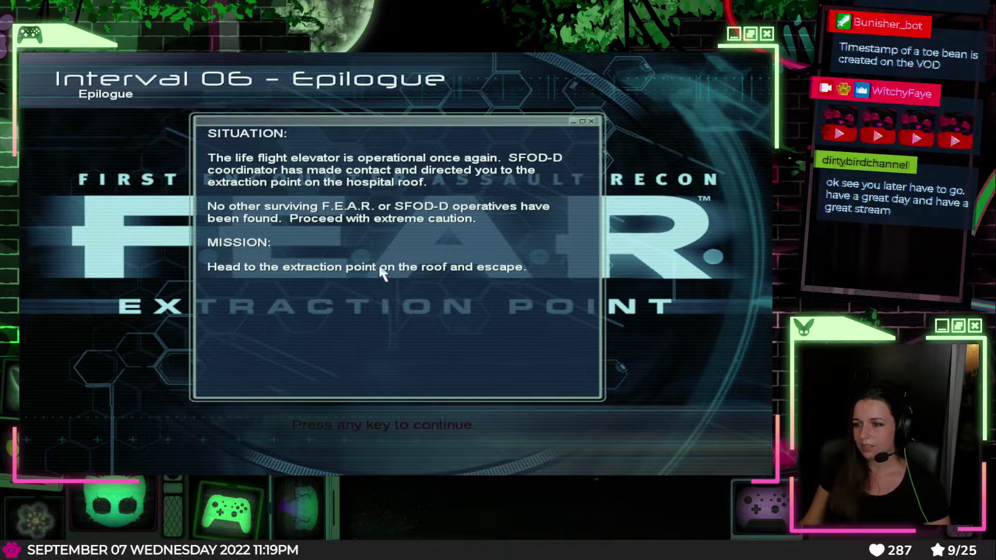
Step: Dismiss the Interval 06 – Epilogue briefing to begin playing
{"action": "key", "text": "space"}
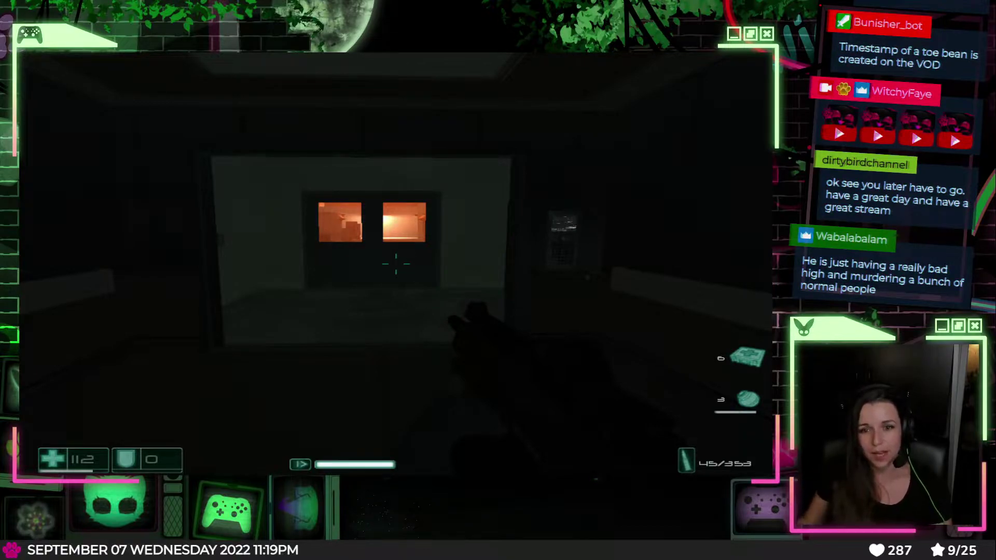
Step: Cross the dark room to the lit orange window and climb out into the alley
{"action": "key", "text": "w"}
{"action": "key", "text": "w"}
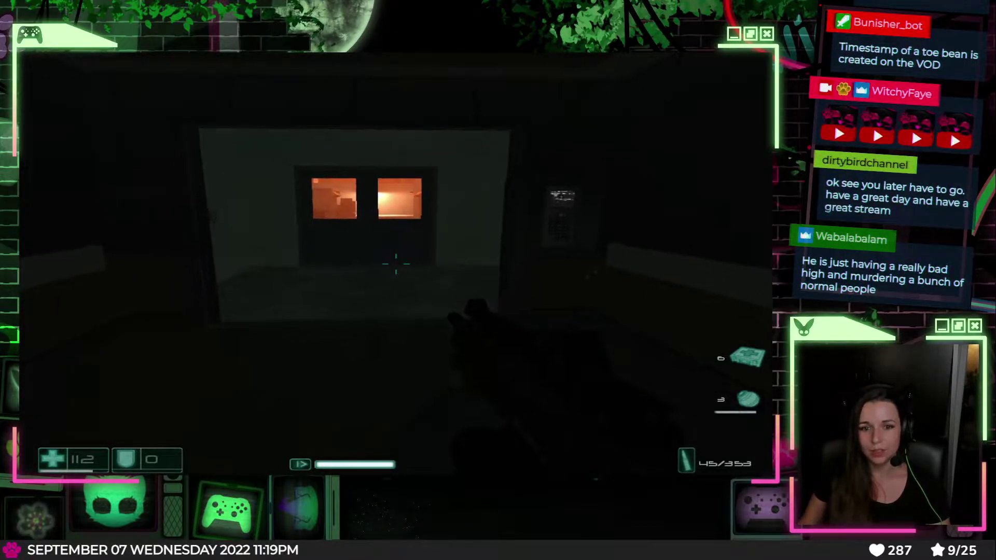
{"action": "left_click_drag", "start_coordinate": [395, 263], "coordinate": [544, 263]}
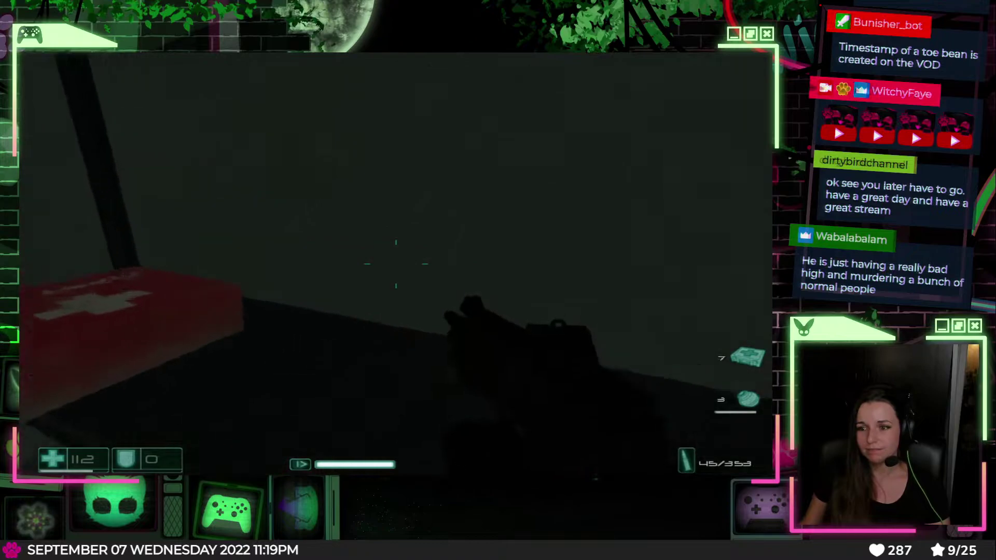
{"action": "key", "text": "w"}
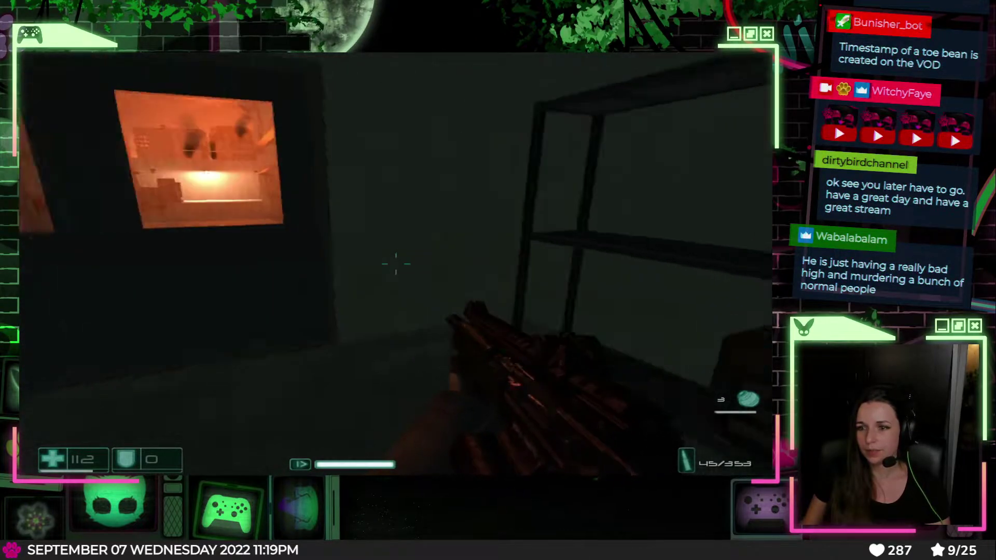
{"action": "key", "text": "w"}
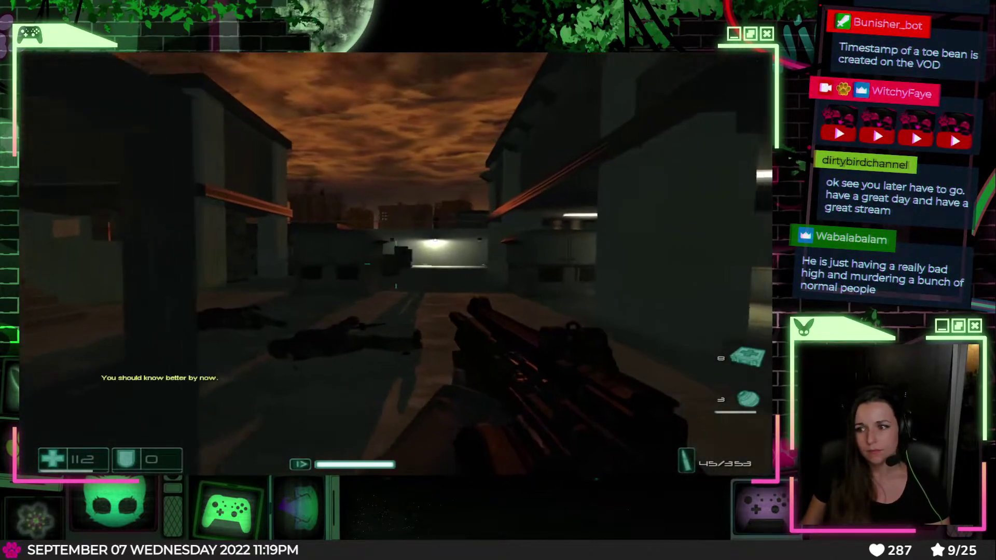